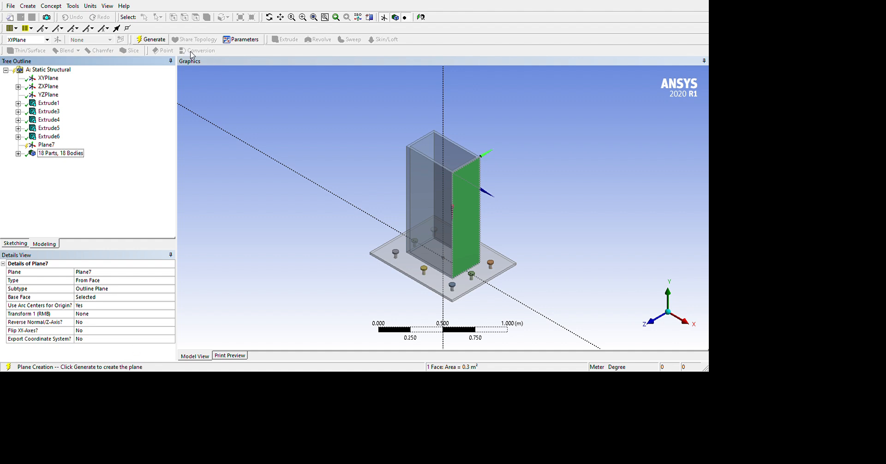
Generate the plane based on the column's outer side face and start a new sketch on it.
left_click(151, 39)
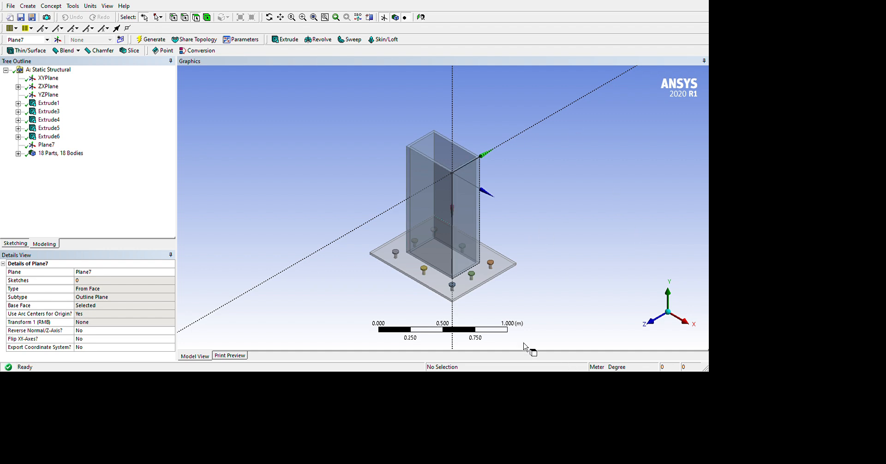
left_click(65, 190)
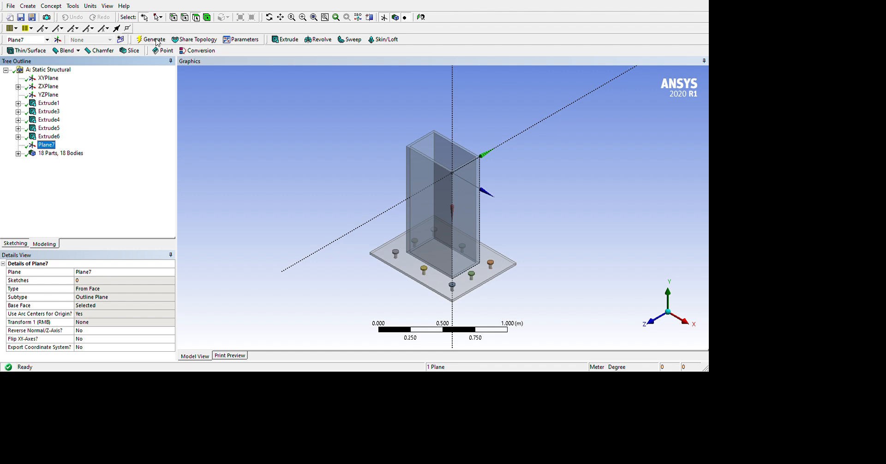
left_click(121, 39)
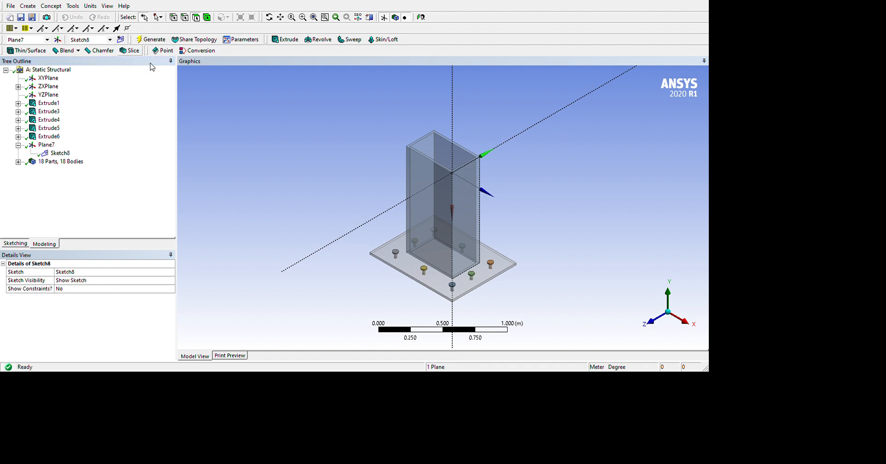
left_click(78, 195)
left_click(15, 243)
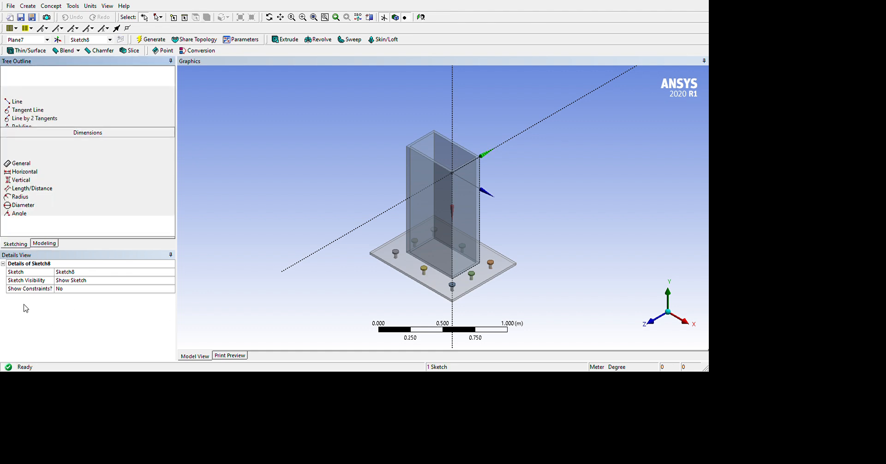
left_click(685, 322)
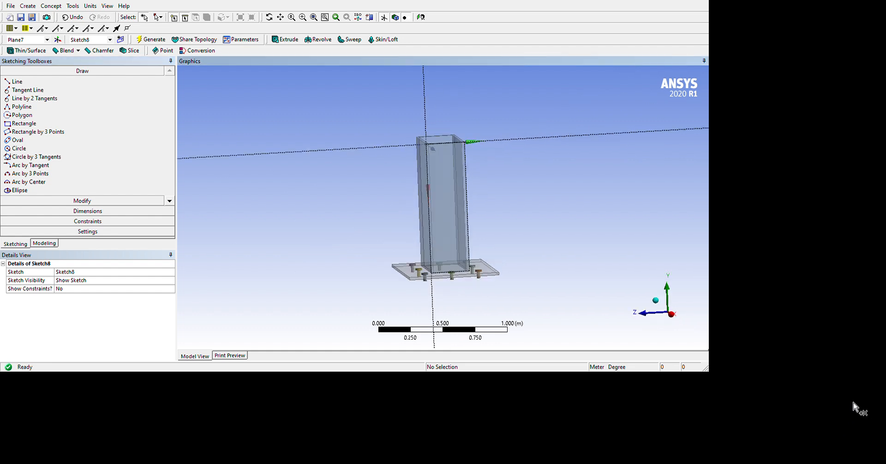
right_click_drag(410, 127, 517, 281)
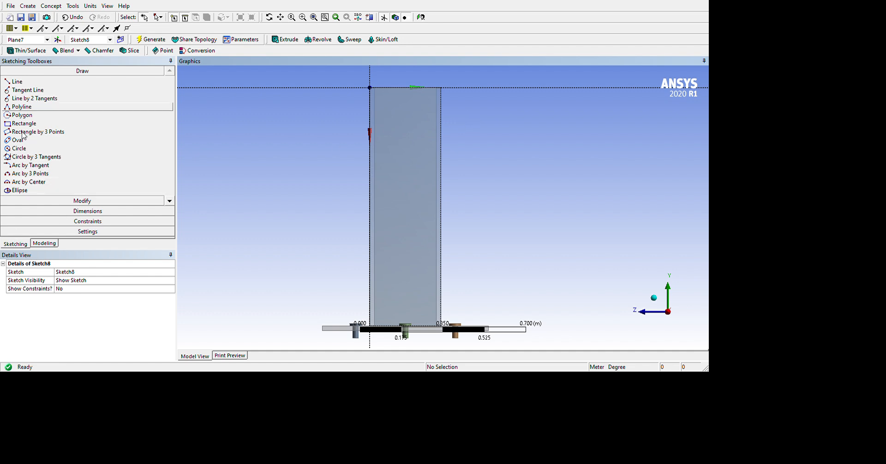
left_click(87, 211)
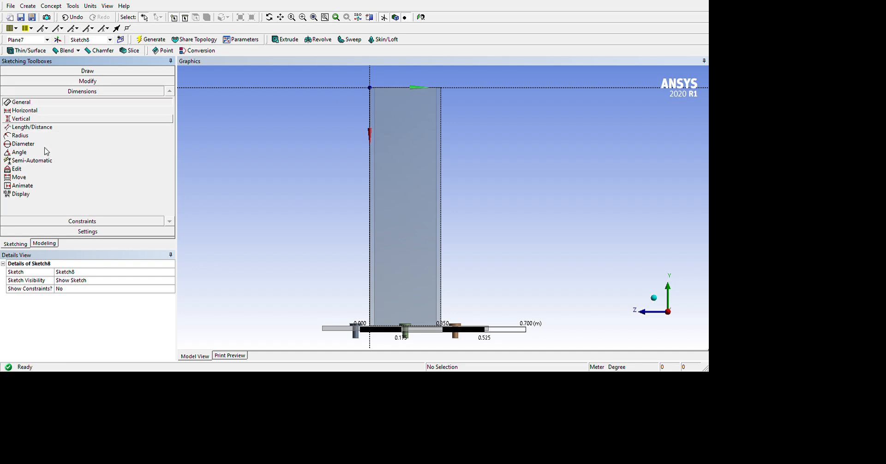
left_click(370, 114)
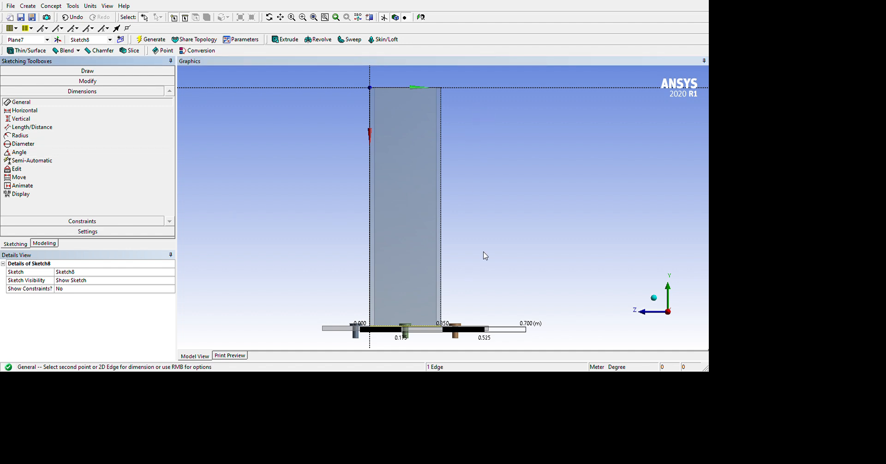
scroll(477, 235, "down", 3)
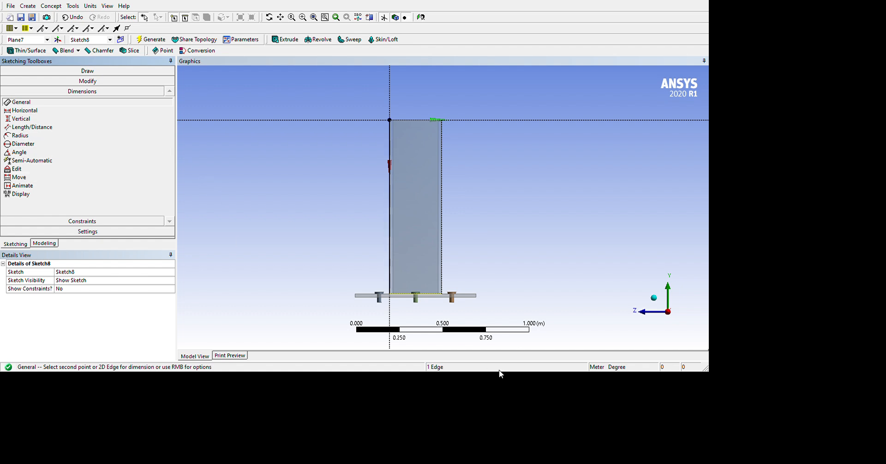
left_click(442, 174)
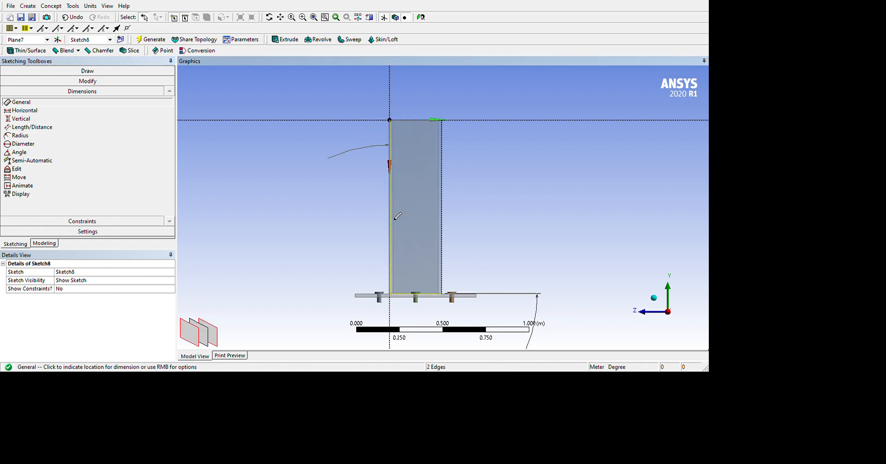
key("Escape")
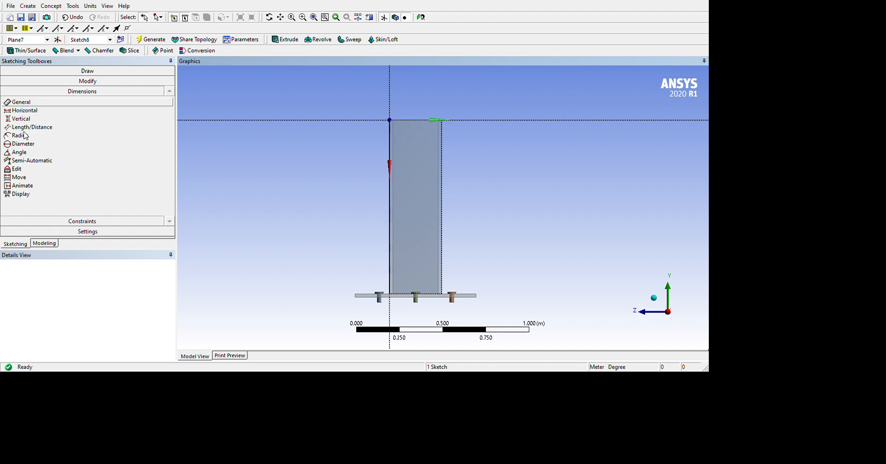
left_click(488, 373)
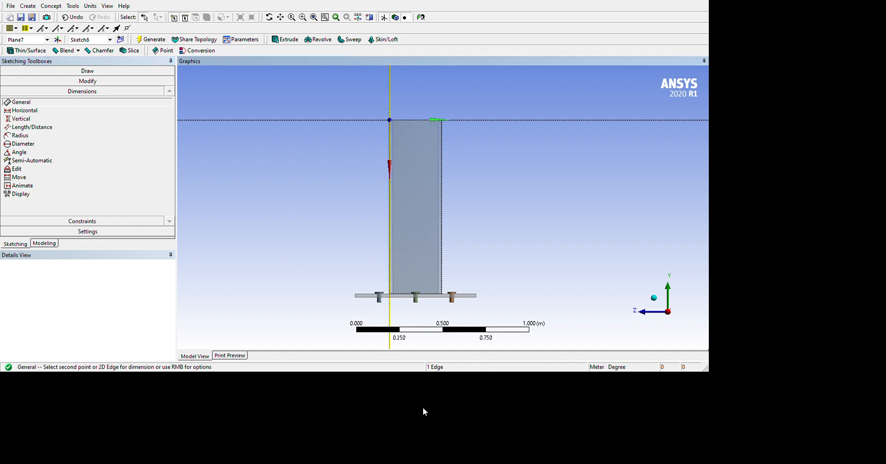
left_click(445, 157)
key("Escape")
Try to add a reference dimension along the column's full-height edge, then undo it.
scroll(436, 277, "up", 5)
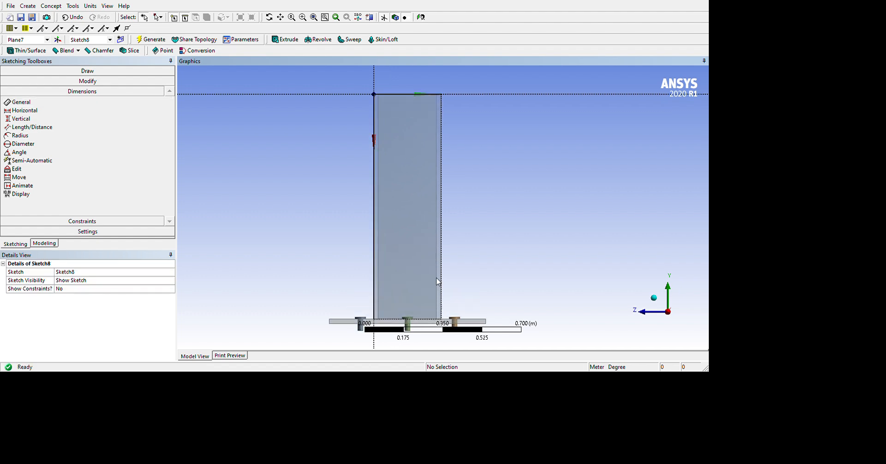
scroll(480, 395, "down", 4)
mouse_move(450, 324)
right_mouse_down()
mouse_move(571, 438)
mouse_move(542, 402)
mouse_move(470, 359)
mouse_move(514, 393)
right_mouse_up()
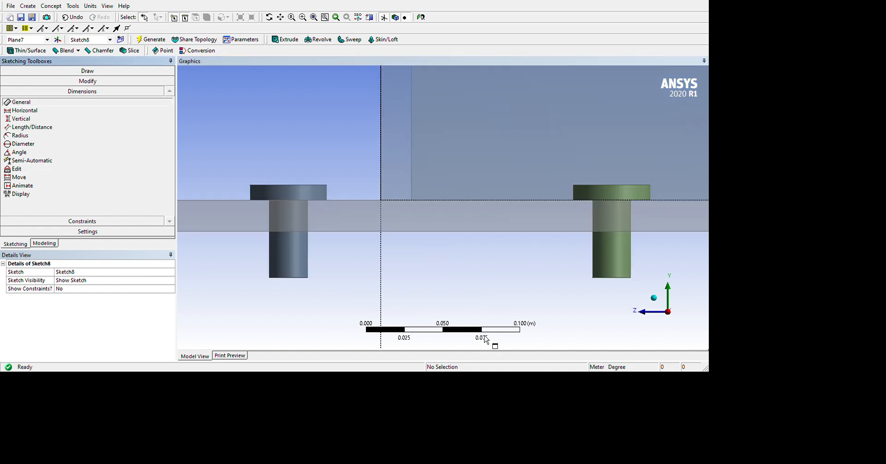
left_click(476, 259)
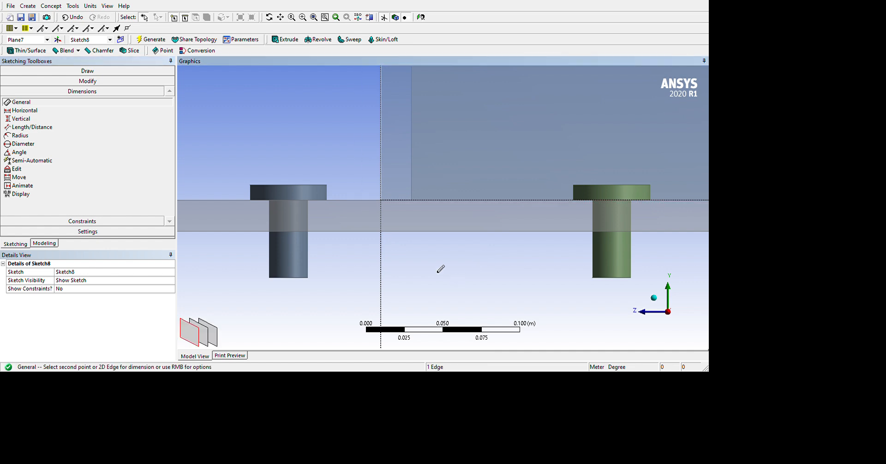
scroll(441, 277, "down", 10)
scroll(436, 317, "down", 2)
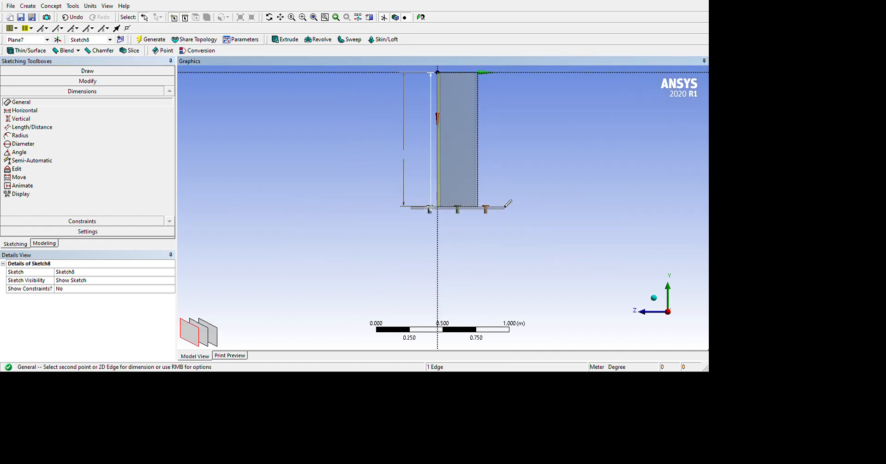
left_click(481, 190)
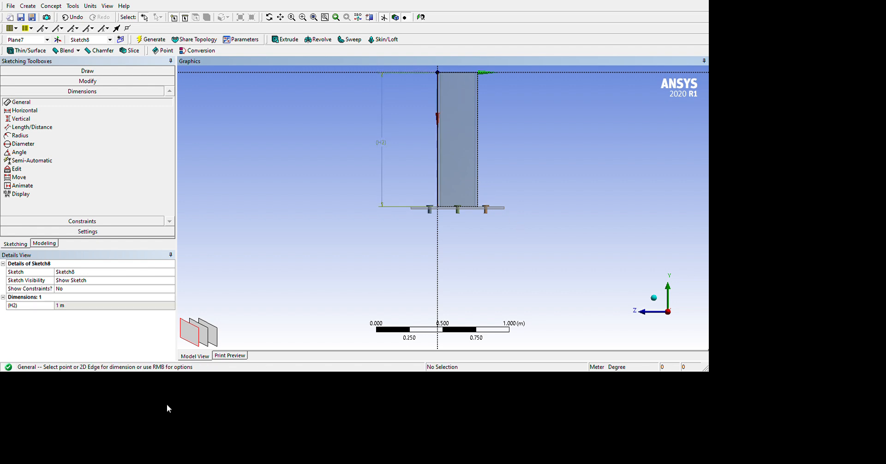
left_click(92, 305)
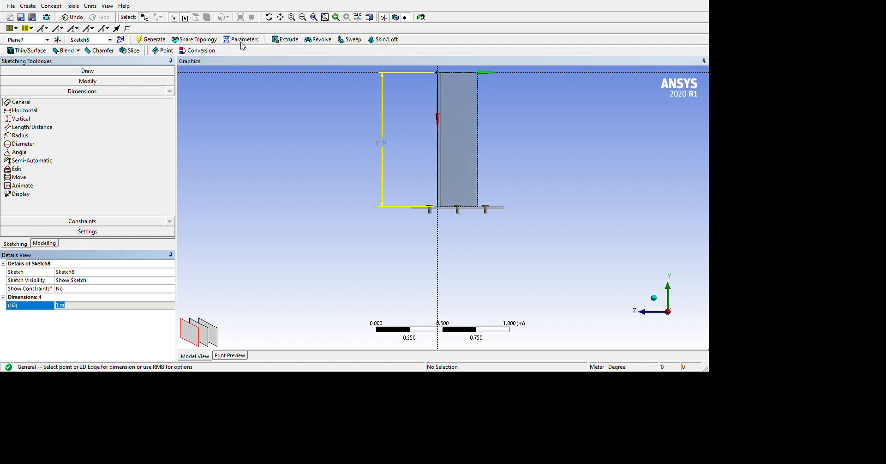
left_click(82, 19)
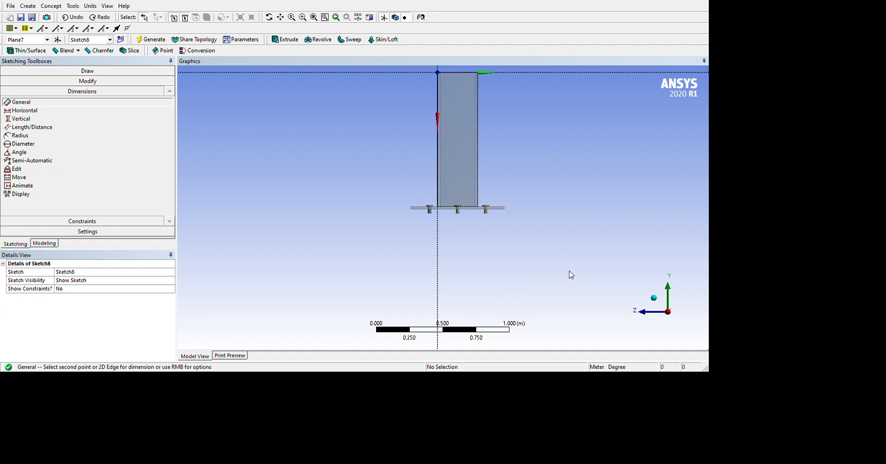
middle_click_drag(568, 273, 830, 381)
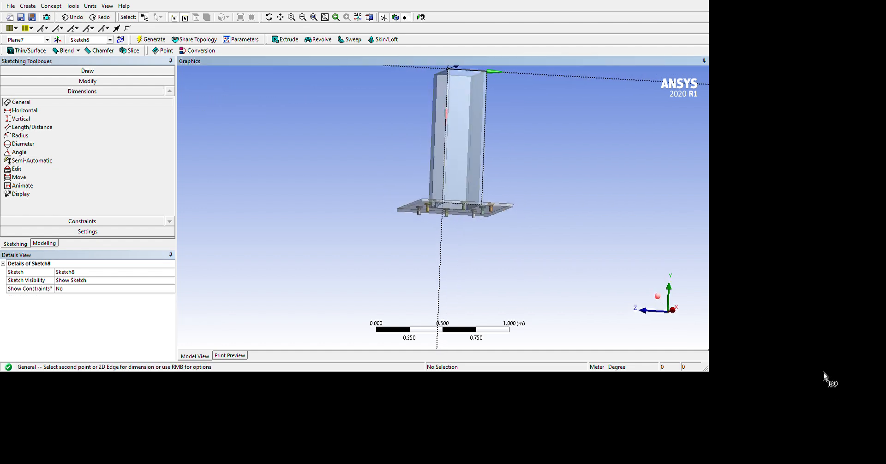
left_click(841, 363)
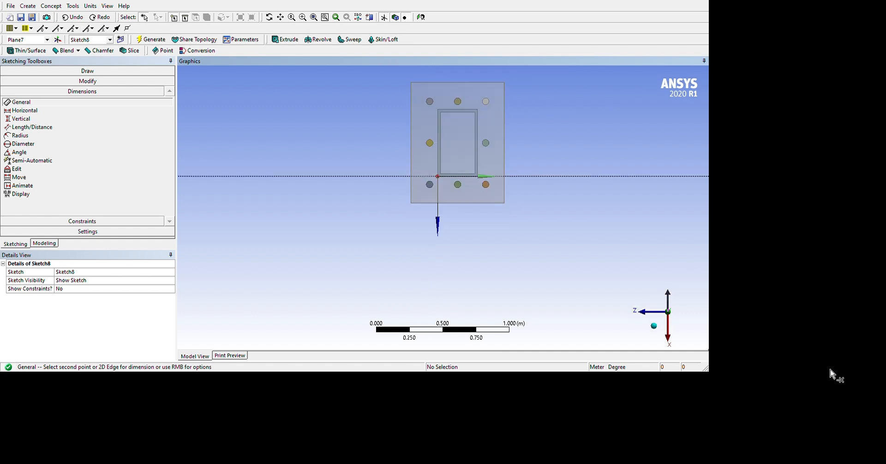
left_click(654, 325)
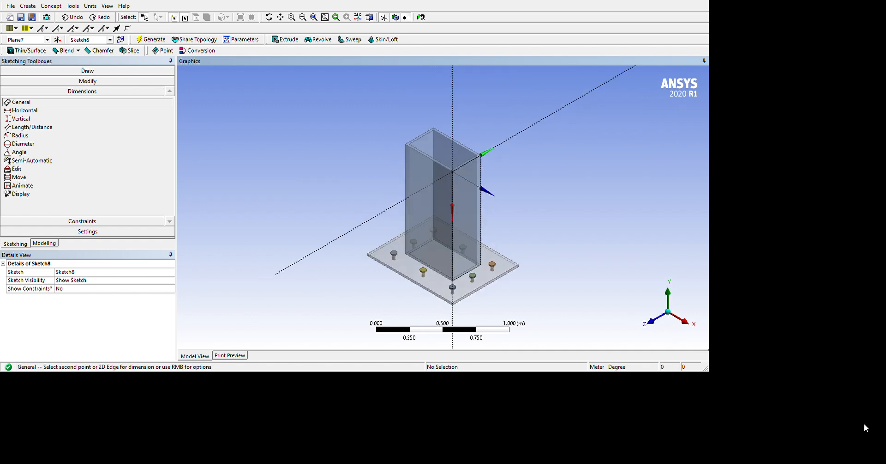
left_click(683, 321)
scroll(554, 323, "up", 3)
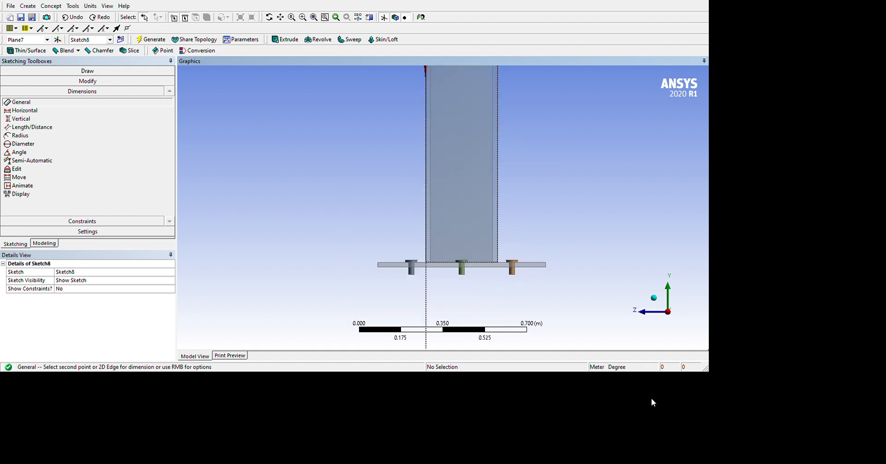
scroll(586, 377, "down", 3)
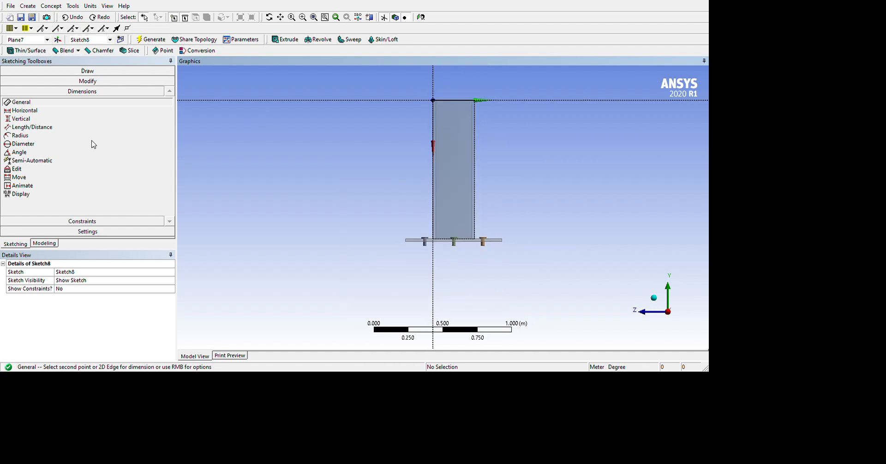
Draw an upright rectangle about 0.07 m wide and 0.29 m tall on the column face, standing on the base plate.
left_click(116, 70)
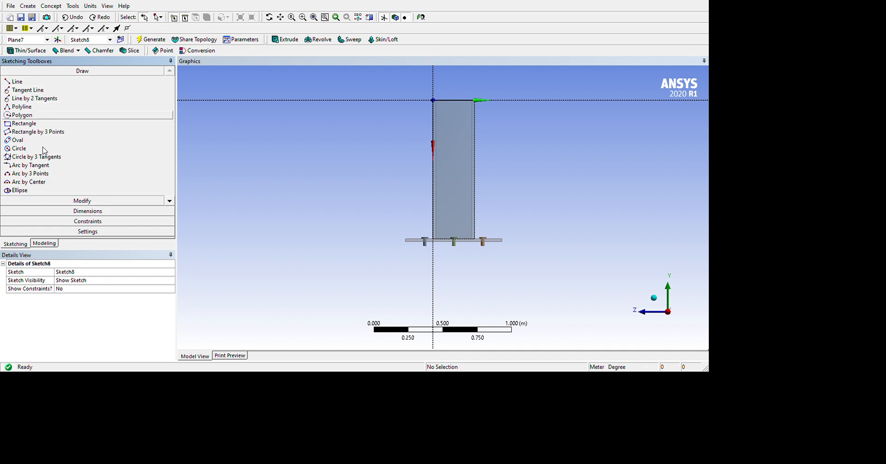
left_click(24, 123)
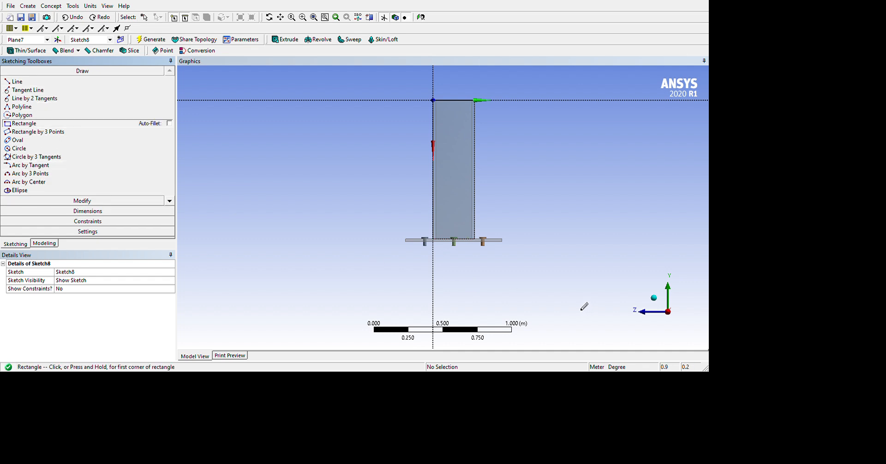
left_click(465, 239)
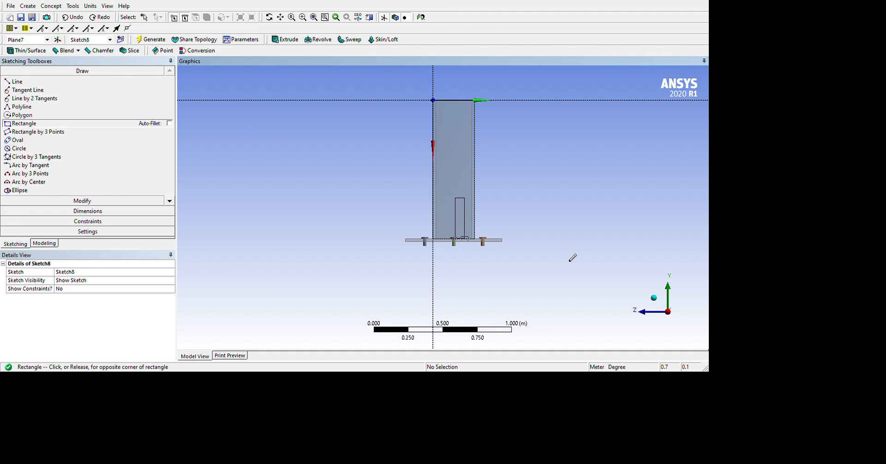
left_click(455, 198)
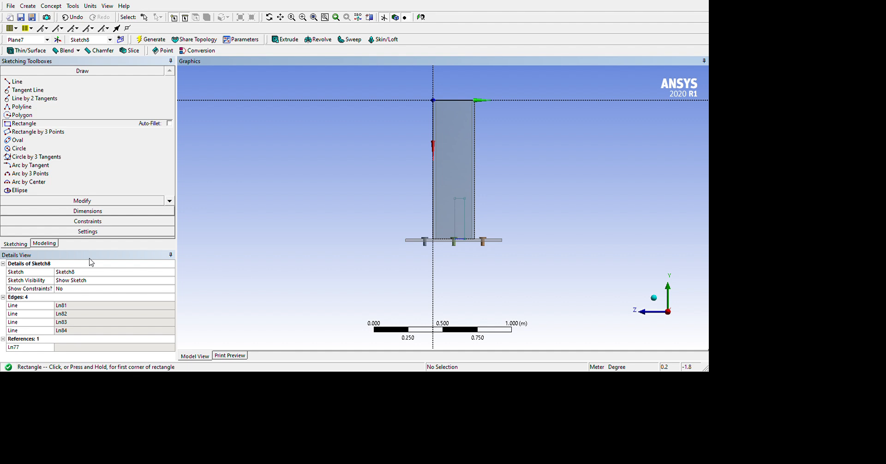
Dimension the rectangle's height and set it to 0.2 m.
left_click(78, 211)
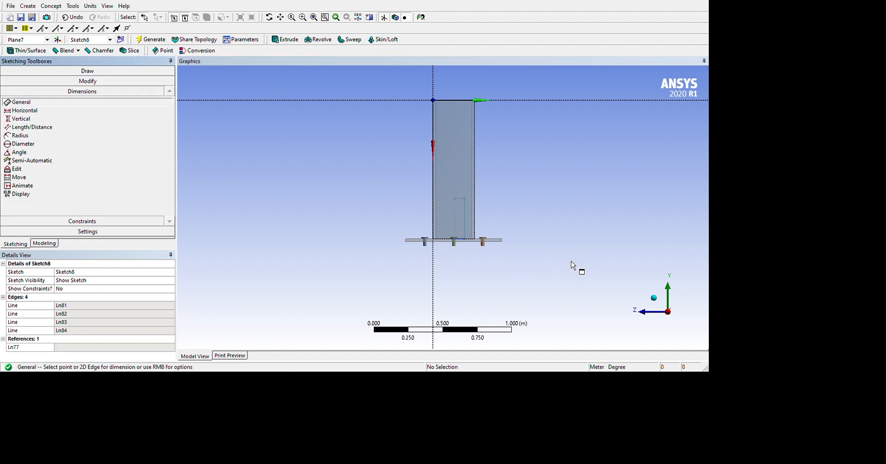
left_click(455, 217)
left_click(496, 267)
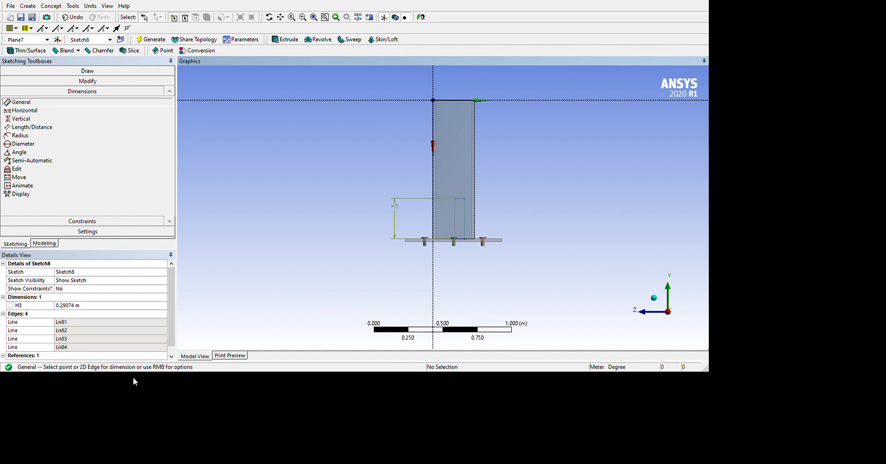
left_click(92, 305)
type("0.2")
key("Return")
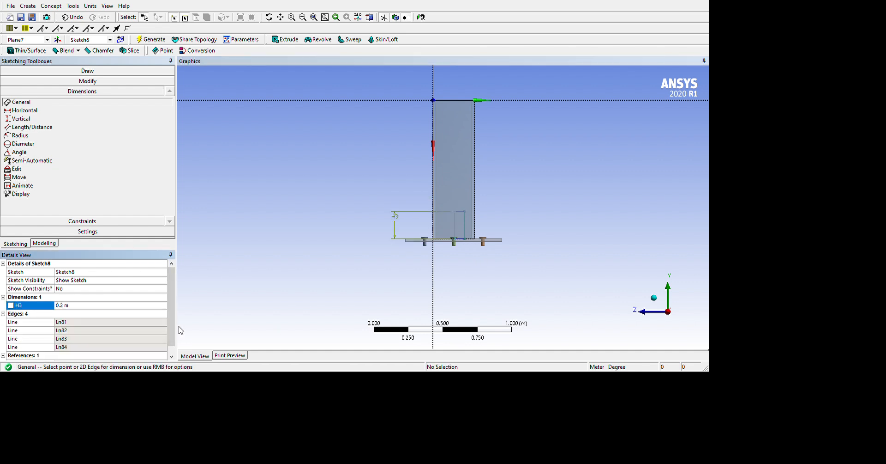
Dimension the rectangle's width and set it to 0.01 m.
left_click(576, 263)
left_click(588, 237)
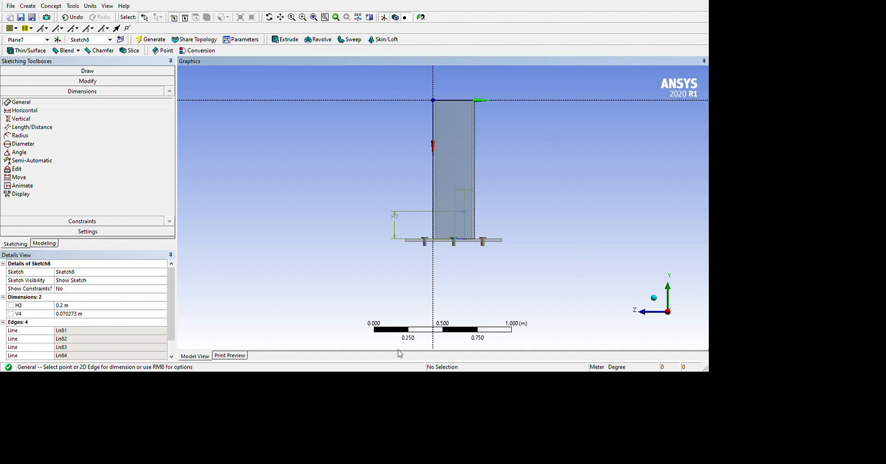
left_click(131, 390)
type("0.")
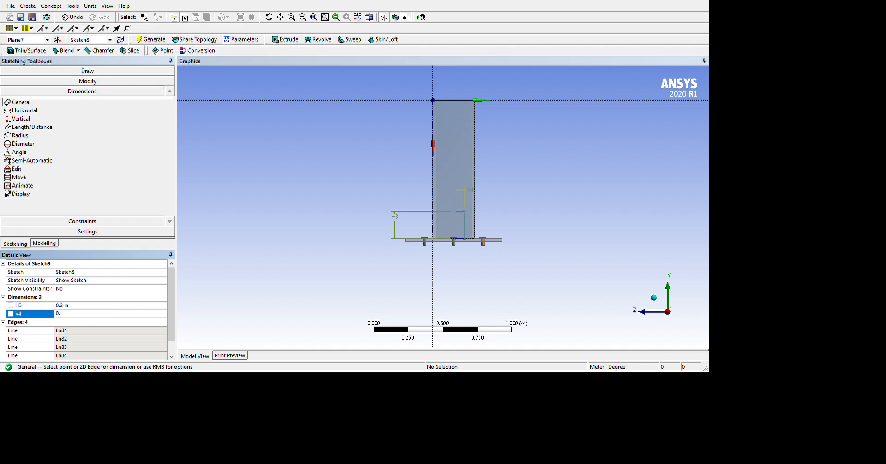
type("01")
key("Return")
scroll(527, 235, "up", 5)
scroll(561, 306, "down", 1)
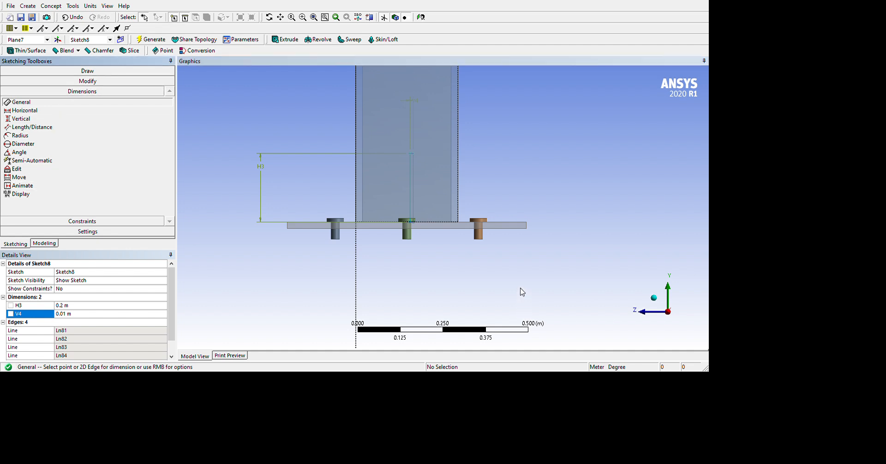
scroll(427, 250, "up", 5)
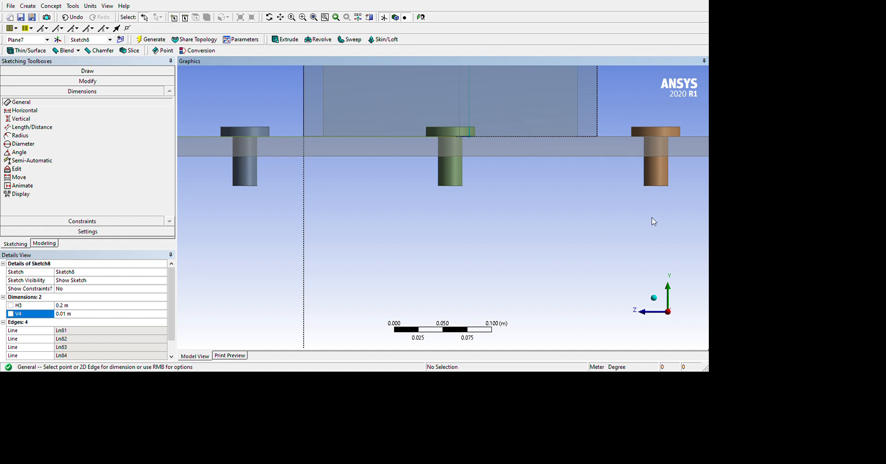
Dimension the horizontal distance from the column's left vertical edge to the rectangle's far side and set it to 0.25 m.
left_click(588, 172)
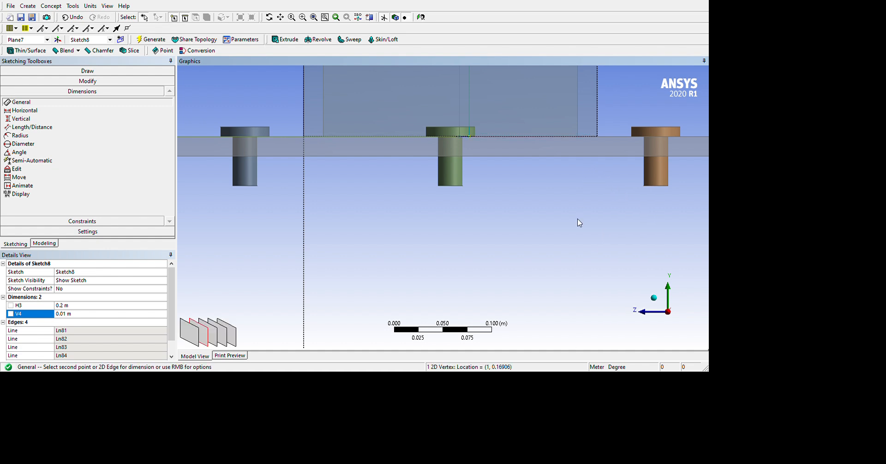
left_click(381, 267)
left_click(427, 286)
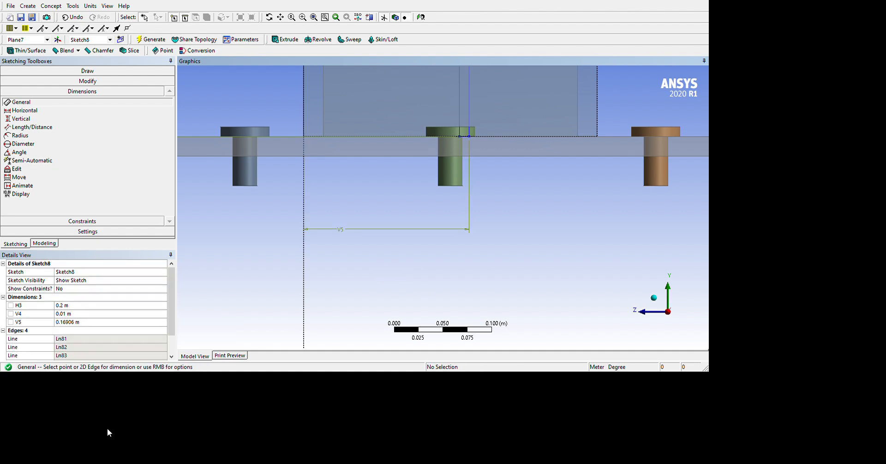
left_click(122, 408)
type("200")
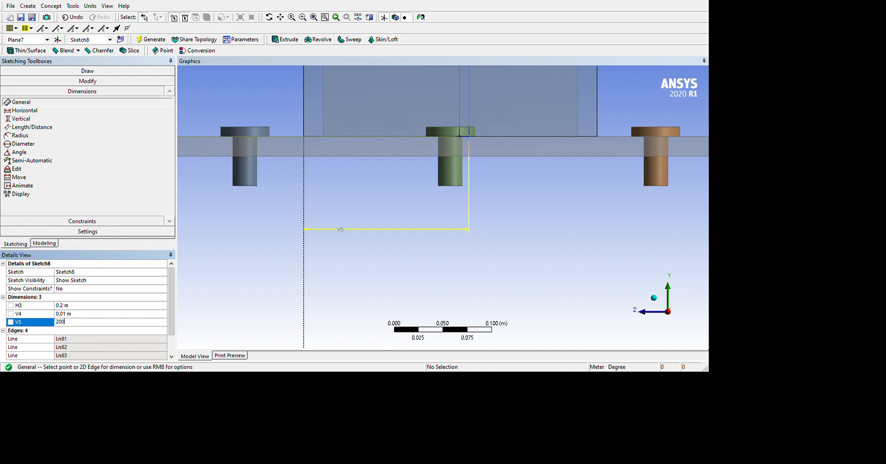
key("Return")
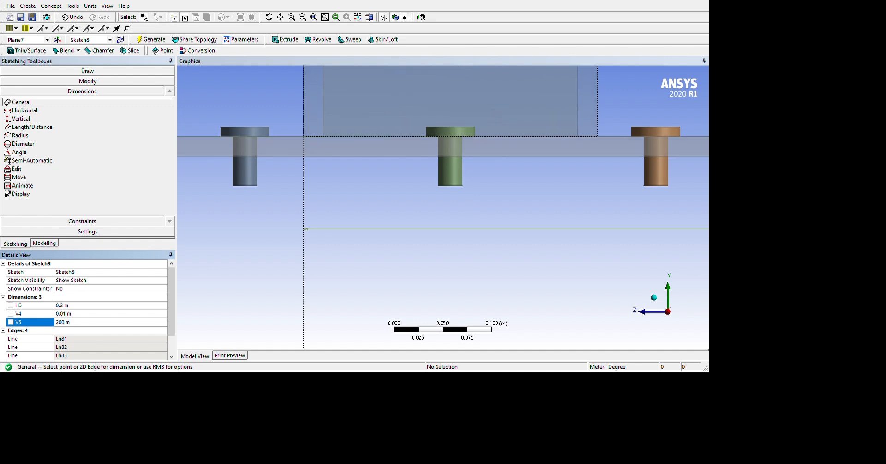
left_click(97, 322)
type("0.2")
key("Return")
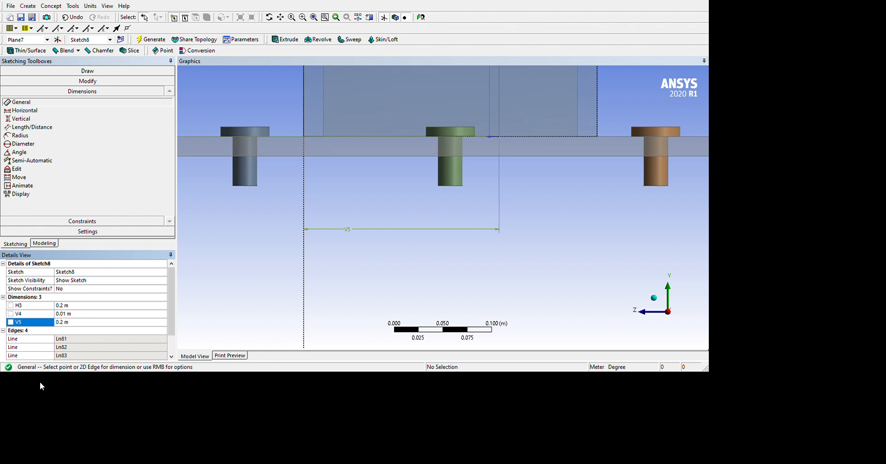
left_click(96, 322)
type("0.25")
key("Return")
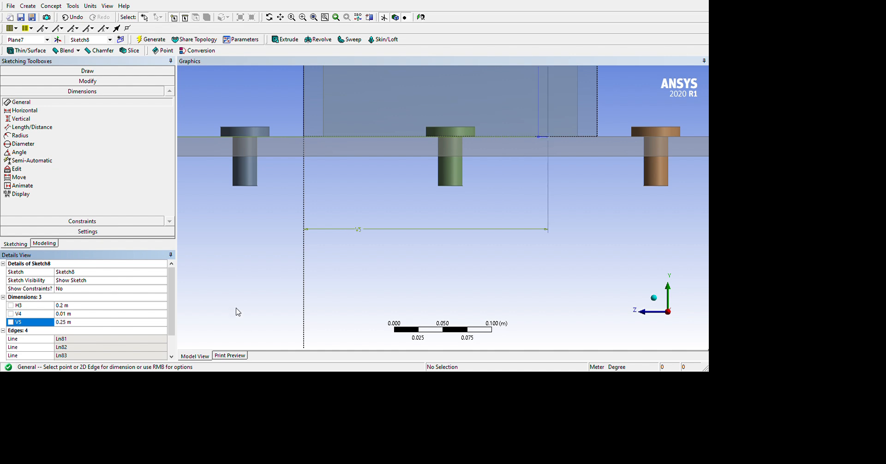
Delete the height, width and horizontal offset dimensions from the stiffener sketch.
scroll(250, 264, "down", 6)
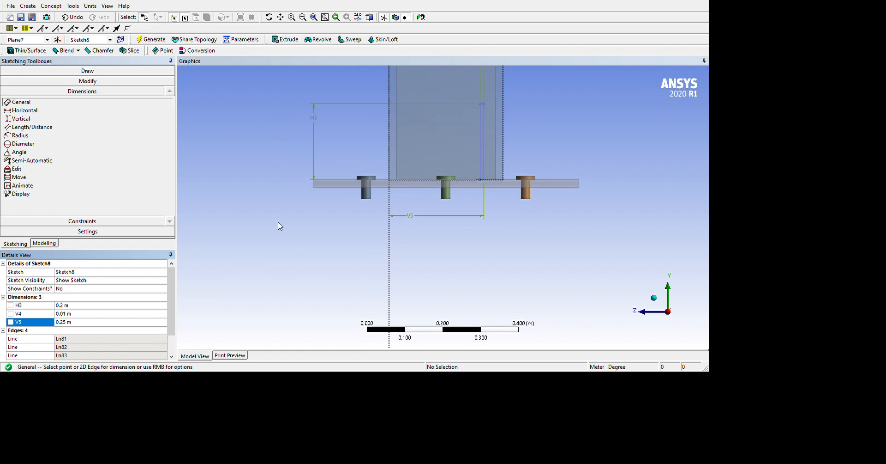
scroll(278, 226, "down", 1)
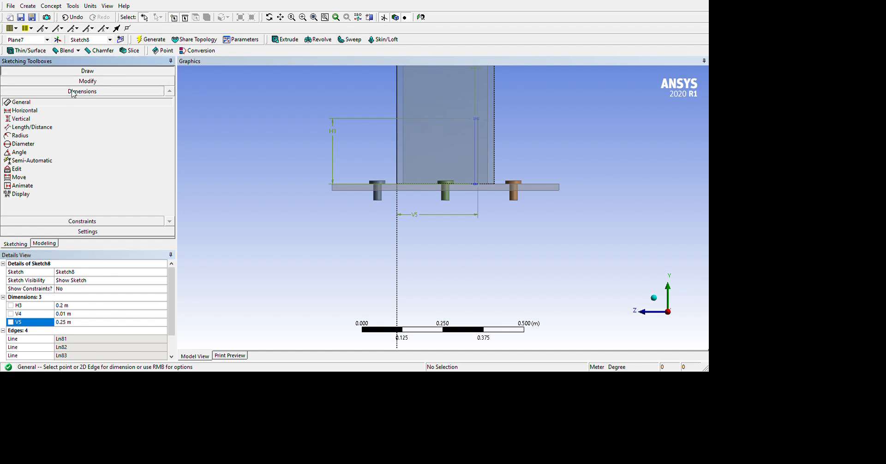
left_click(77, 70)
left_click(416, 173)
key("Delete")
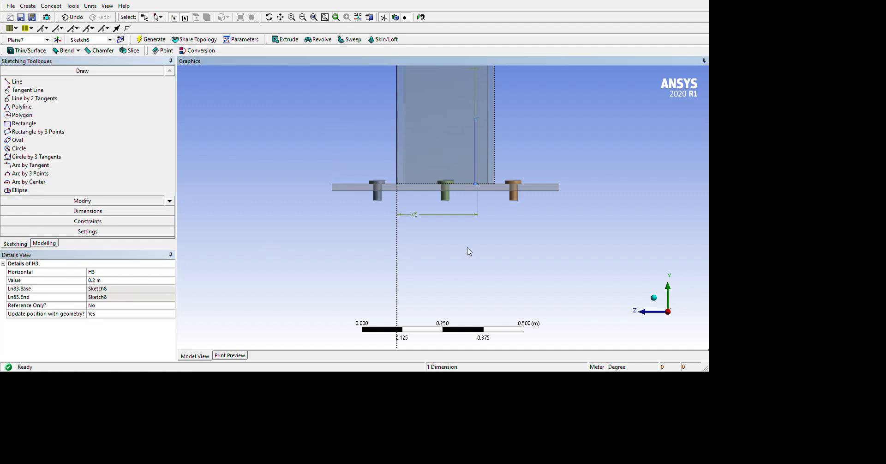
key("Delete")
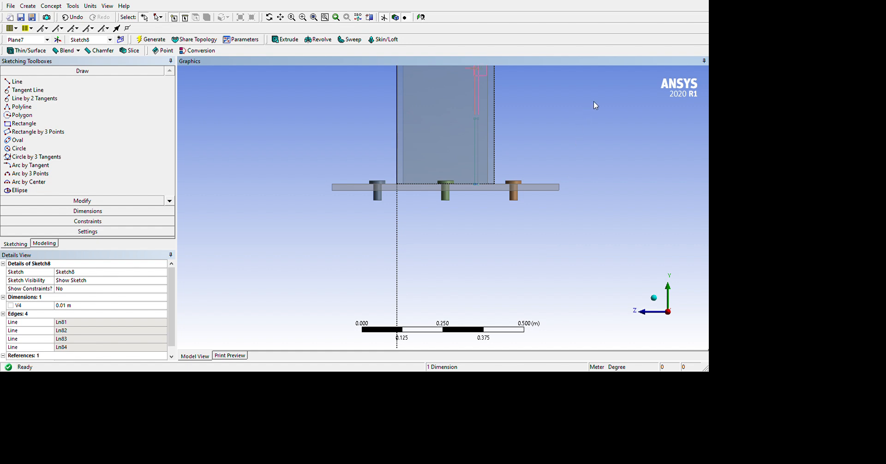
key("Delete")
Extrude the thin rectangle 0.15 m outward from the column face with Add Material and generate the stiffener plate.
left_click(819, 371)
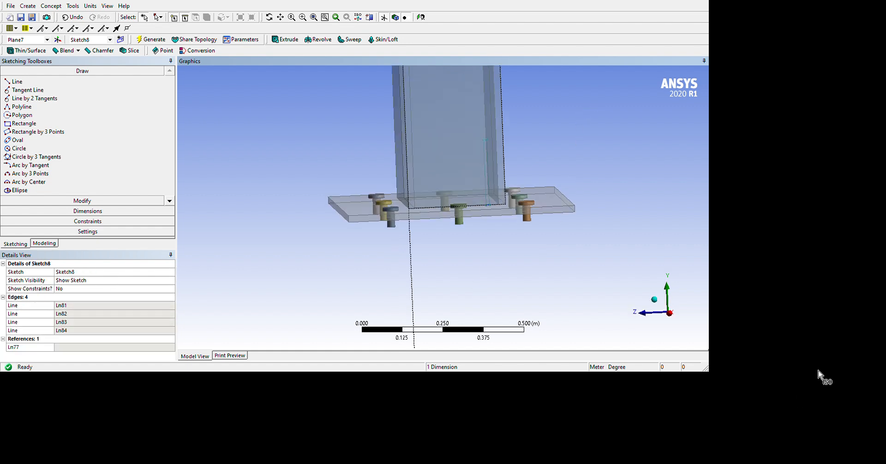
right_click_drag(685, 242, 528, 415)
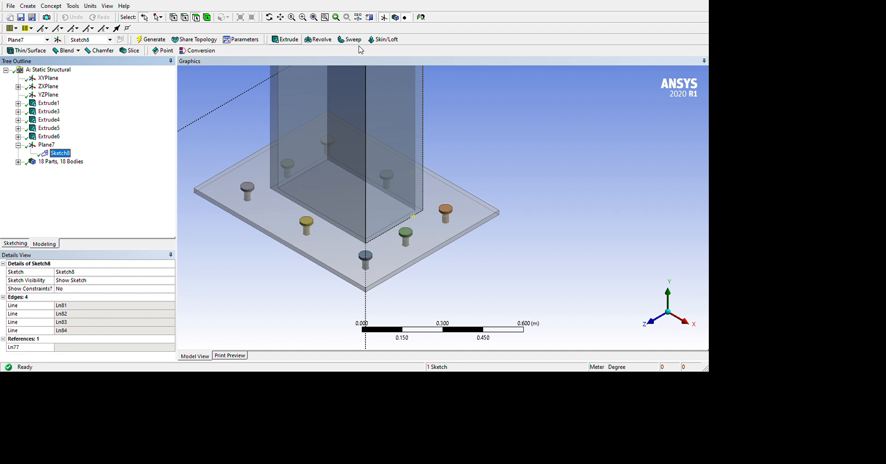
left_click(285, 39)
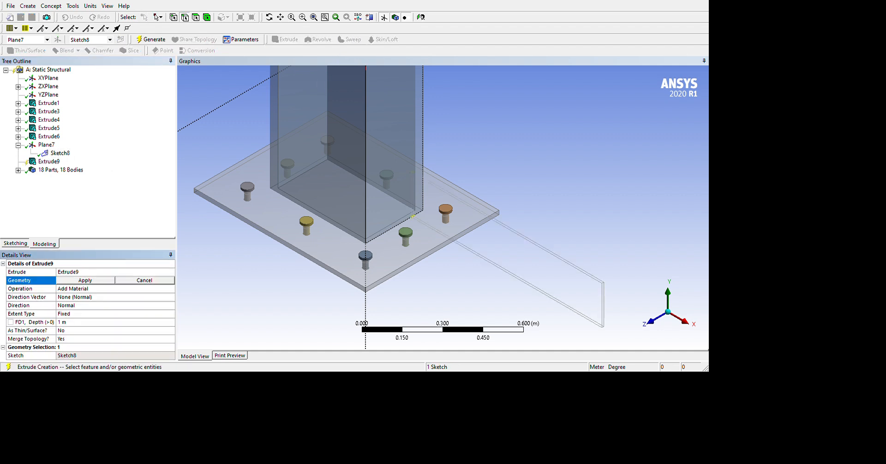
left_click(86, 322)
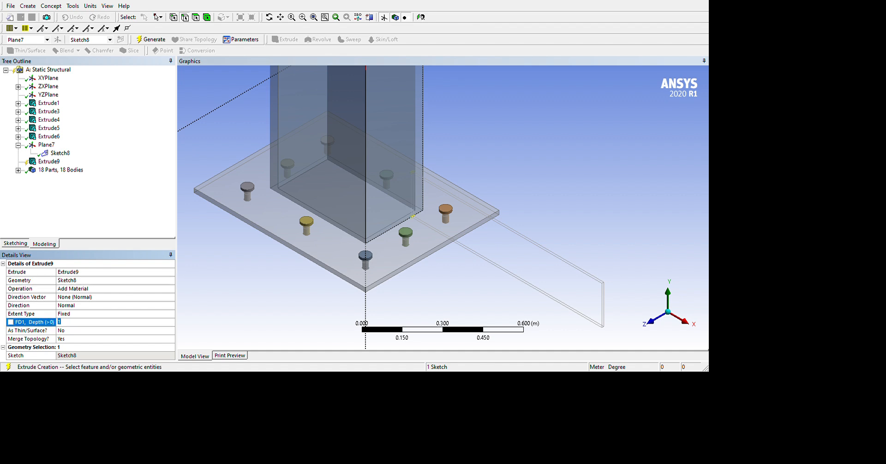
key("Return")
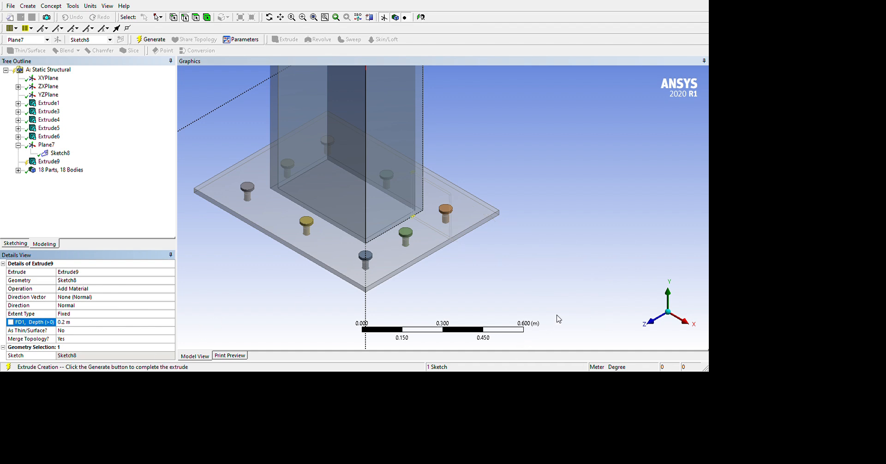
left_click(70, 322)
key("F5")
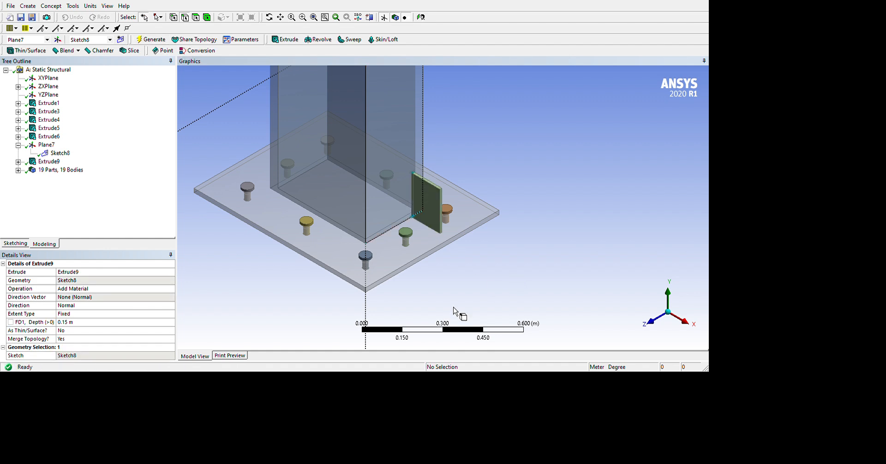
mouse_move(544, 277)
middle_mouse_down()
mouse_move(482, 262)
mouse_move(403, 296)
mouse_move(528, 276)
middle_mouse_up()
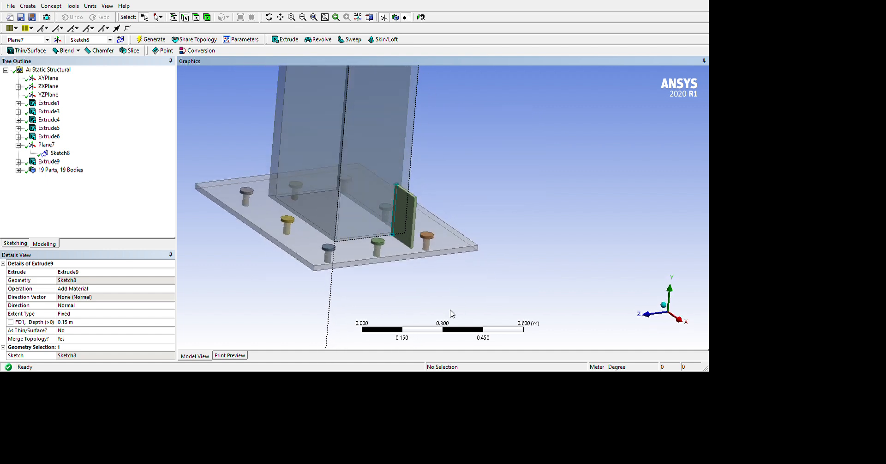
middle_click_drag(450, 314, 386, 200)
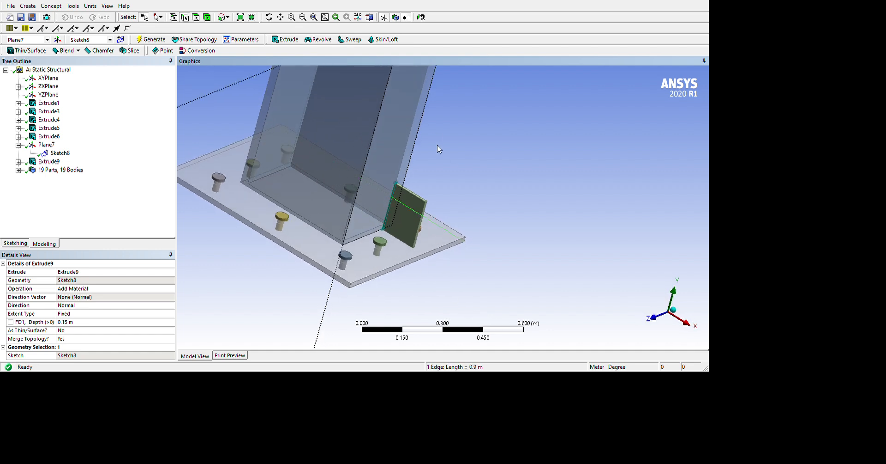
left_click(43, 146)
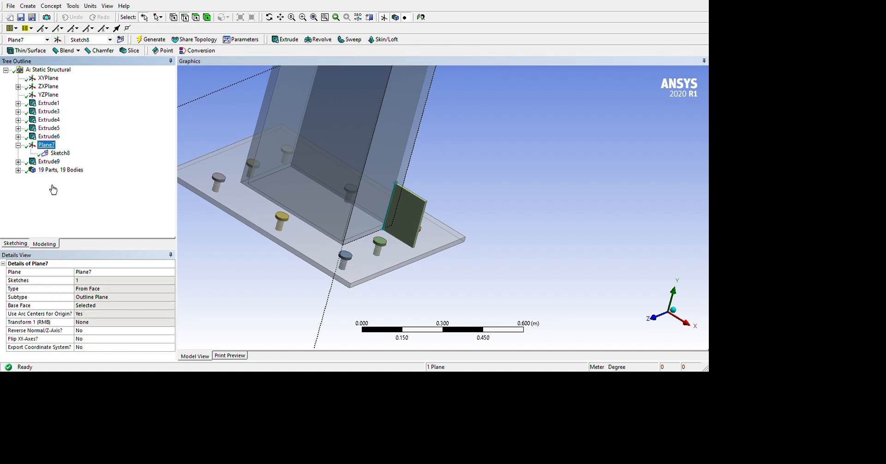
left_click(491, 170)
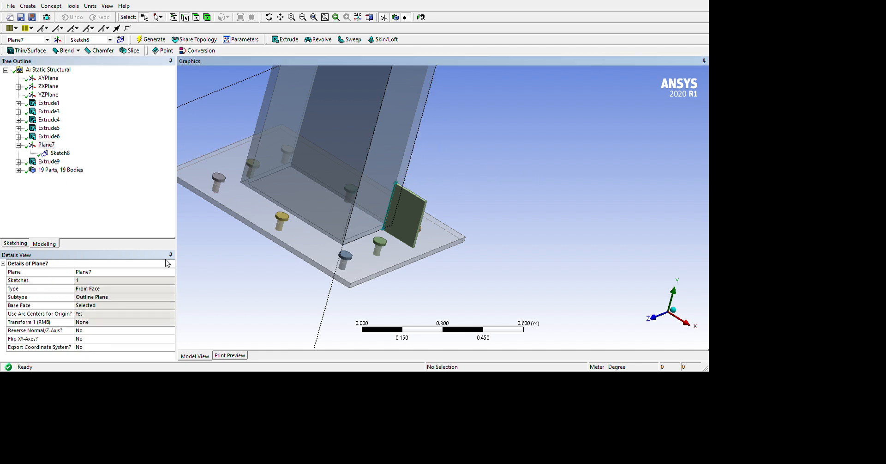
scroll(395, 155, "down", 5)
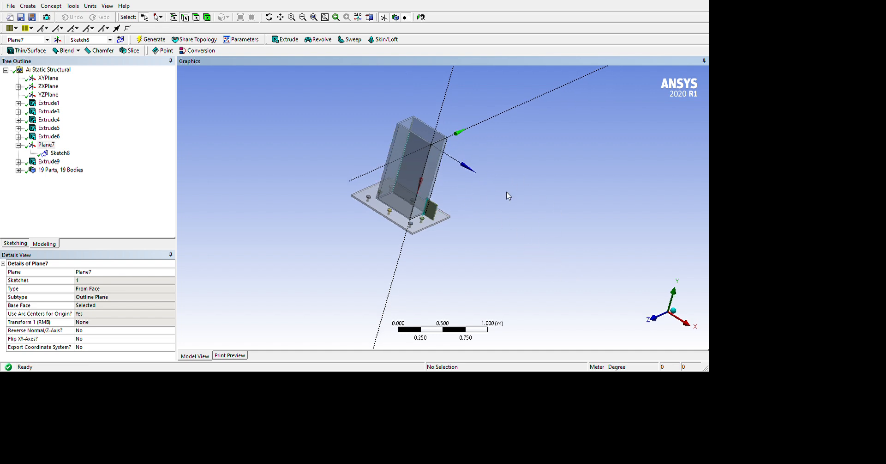
Chamfer the short edge at the stiffener plate's upper outer corner with left and right lengths of 0.1 m.
right_click_drag(581, 239, 560, 273)
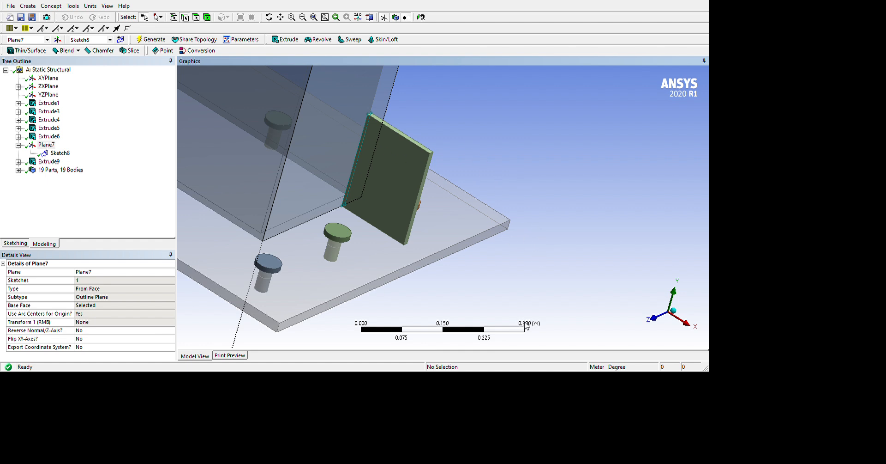
right_click_drag(567, 157, 513, 209)
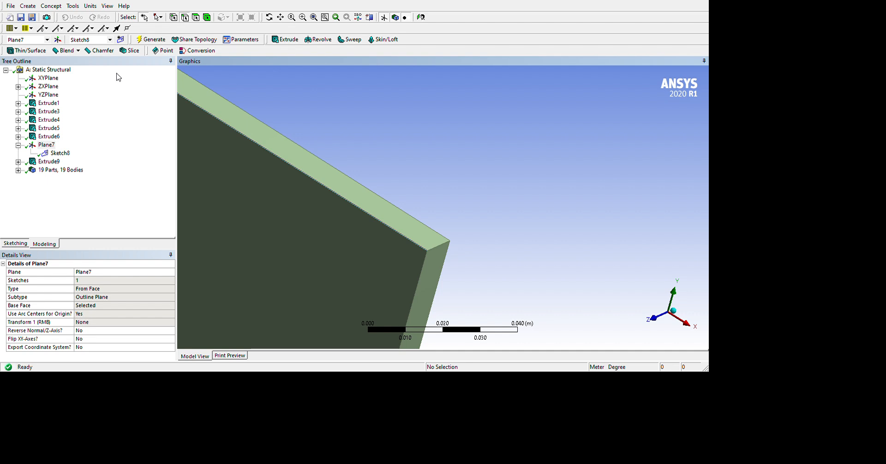
left_click(95, 51)
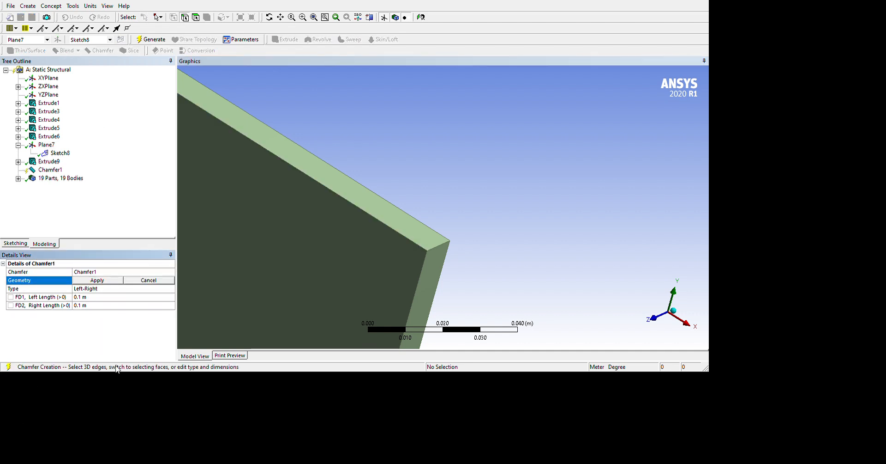
left_click(547, 310)
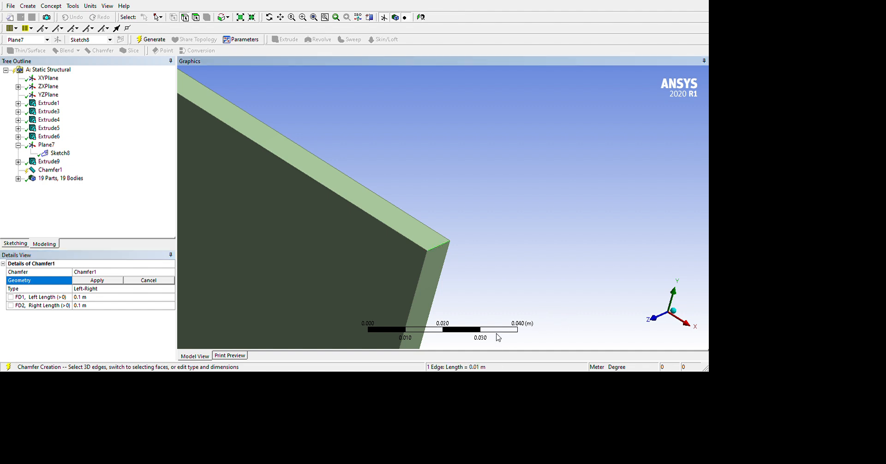
left_click(130, 349)
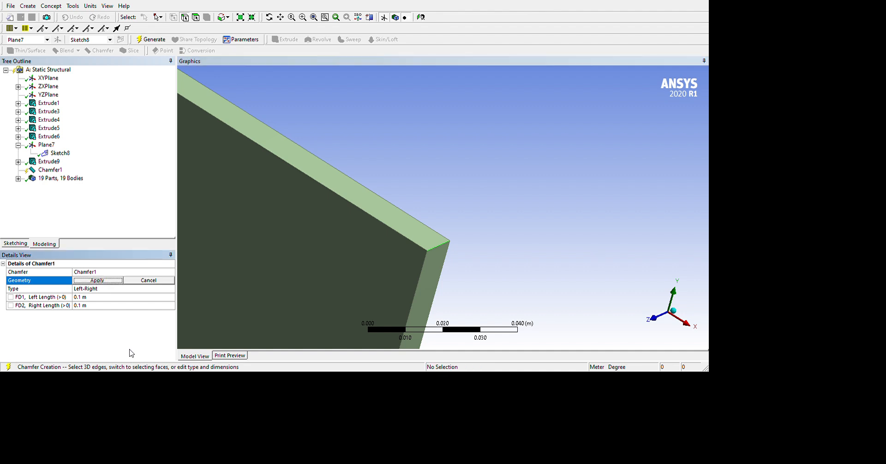
left_click(192, 52)
Set the chamfer's right length to 0.15 m and regenerate the model.
scroll(702, 258, "down", 10)
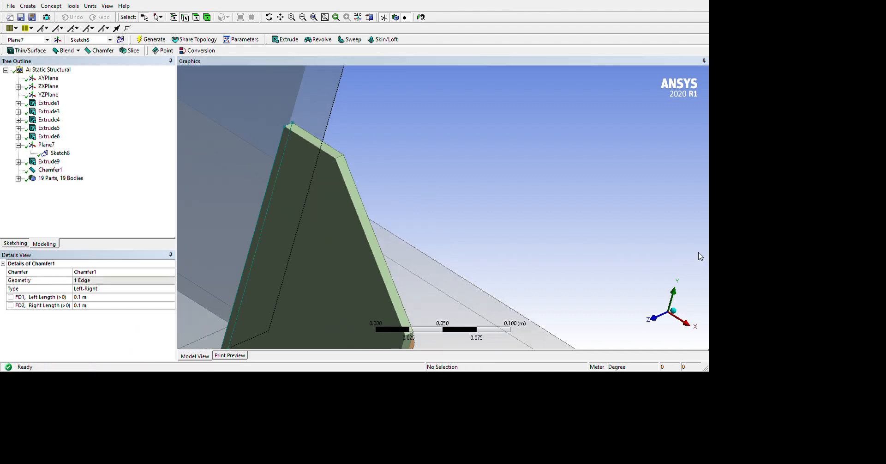
scroll(704, 257, "down", 2)
middle_click_drag(656, 283, 691, 267)
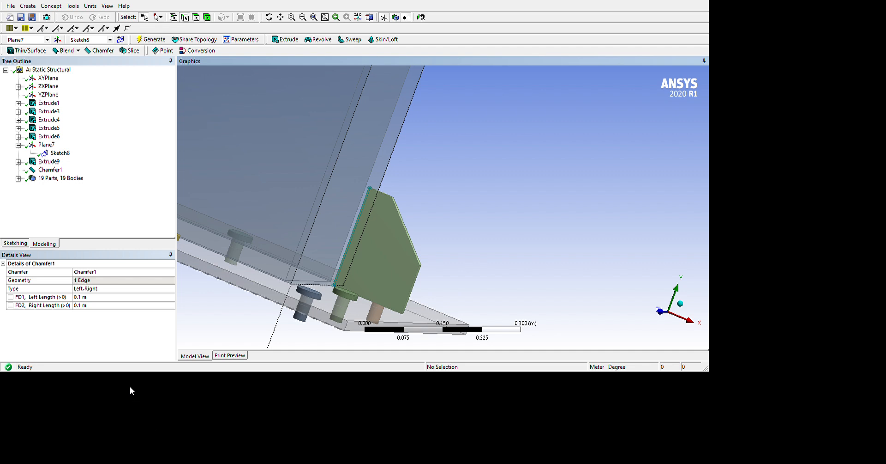
left_click(122, 305)
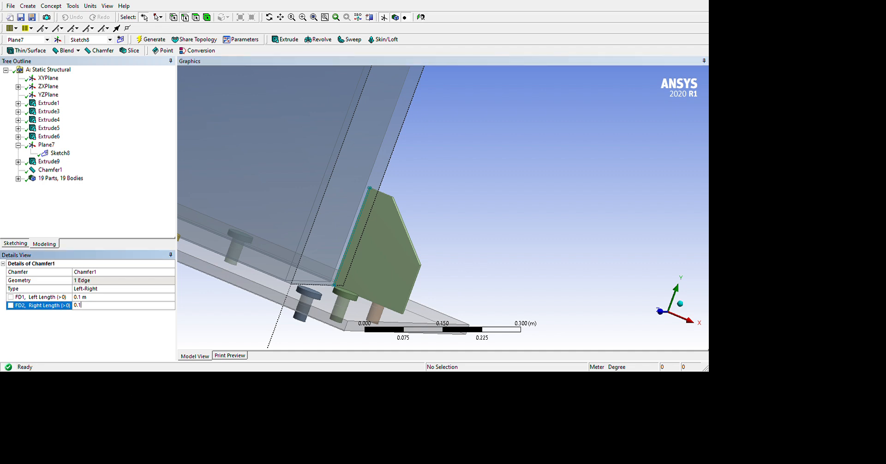
key("Return")
left_click(151, 40)
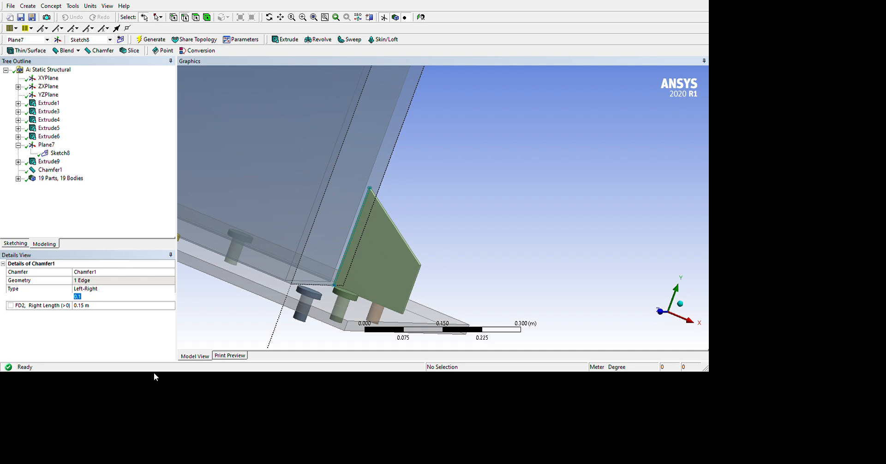
Set the chamfer's left length to 0.15 m and its right length to 0.1 m, and regenerate the model.
left_click(152, 296)
type("0.15")
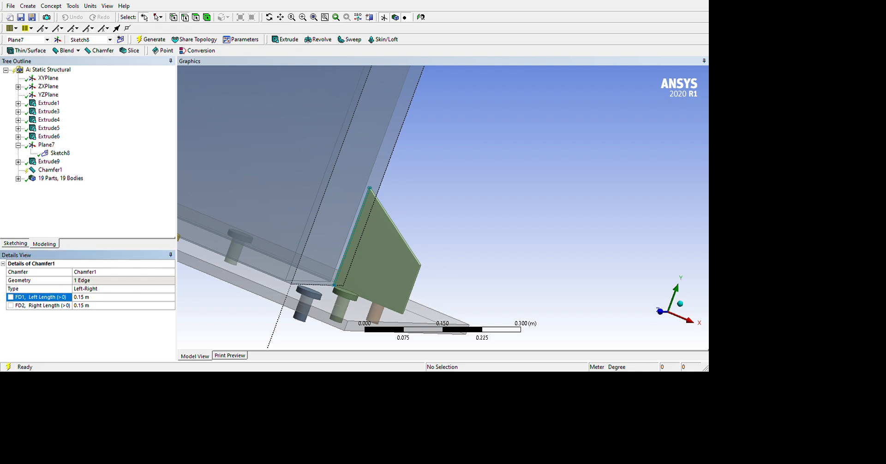
key("Tab")
type("0.1")
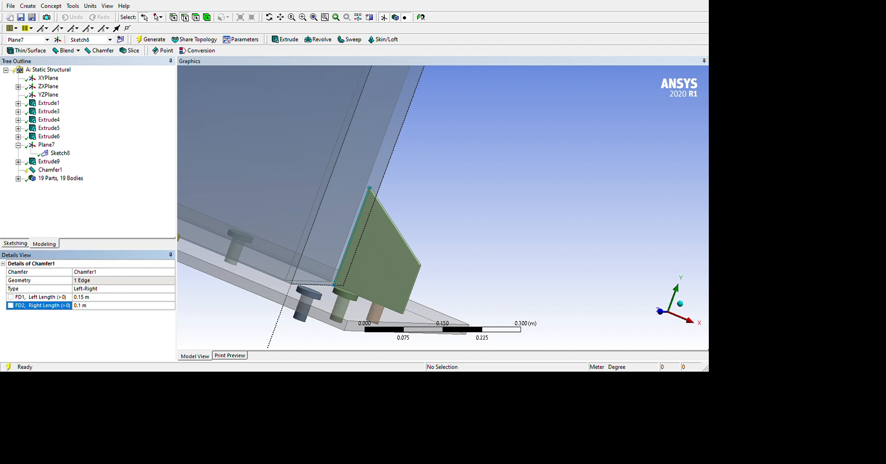
left_click(151, 39)
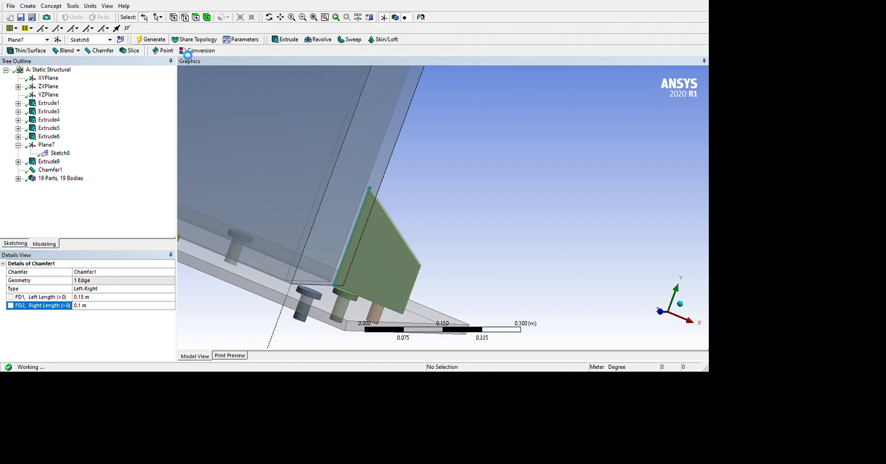
middle_click_drag(588, 304, 413, 298)
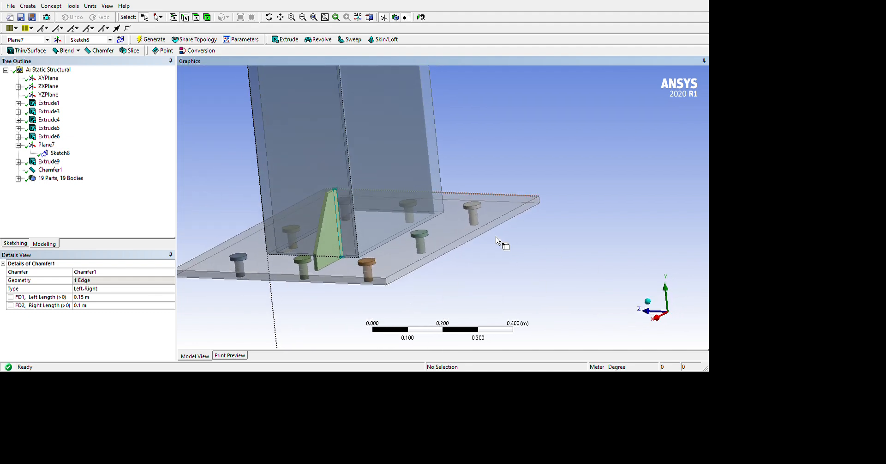
middle_click_drag(503, 244, 546, 277)
middle_click_drag(529, 212, 688, 239)
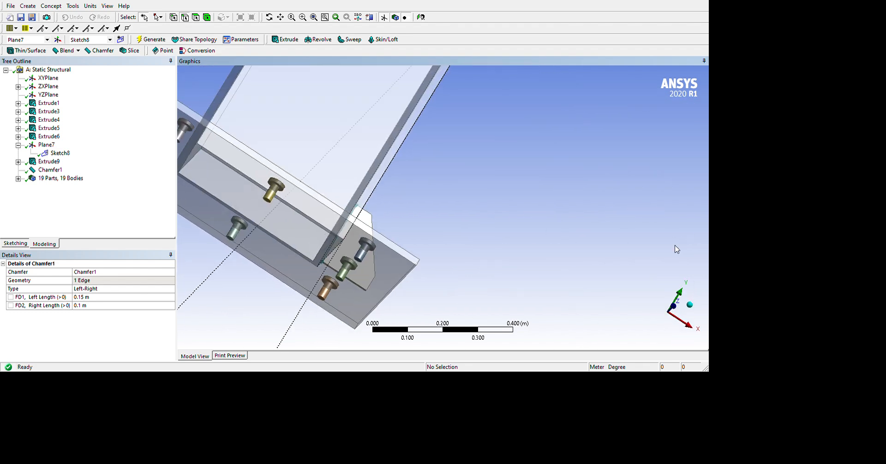